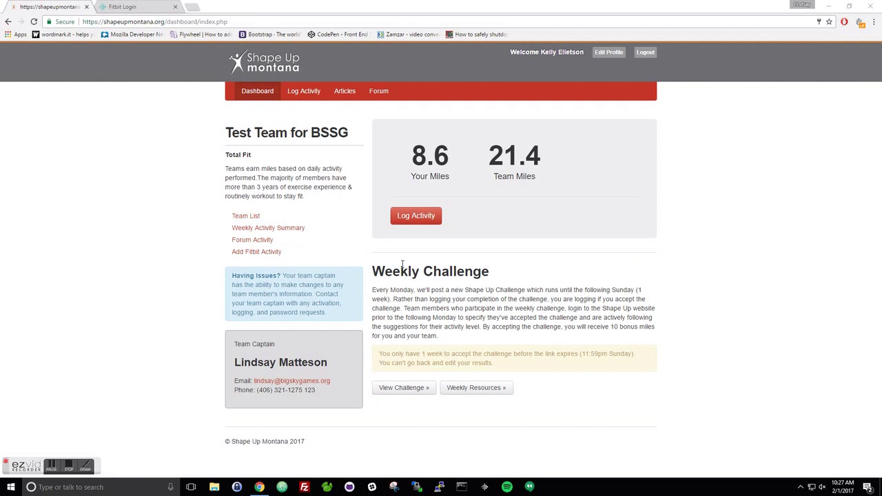
Look over the current weekly challenge and this week's resources and articles.
{"action": "left_click", "coordinate": [396, 389]}
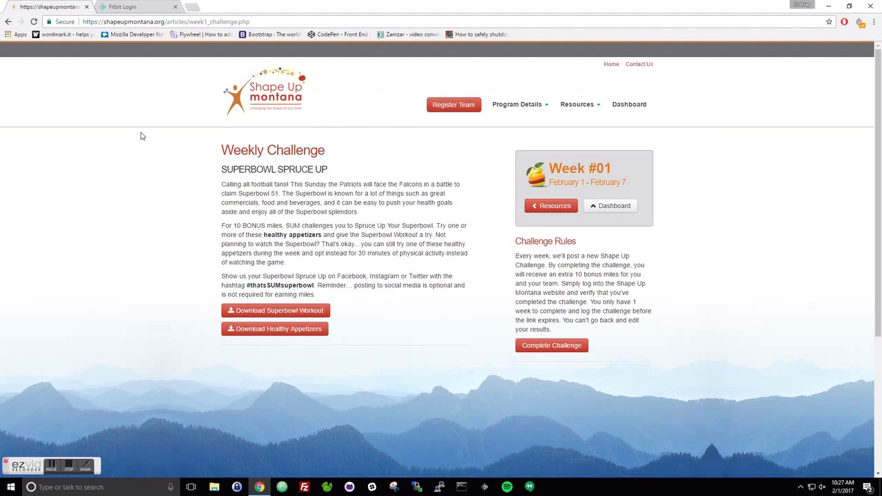
{"action": "left_click", "coordinate": [8, 21]}
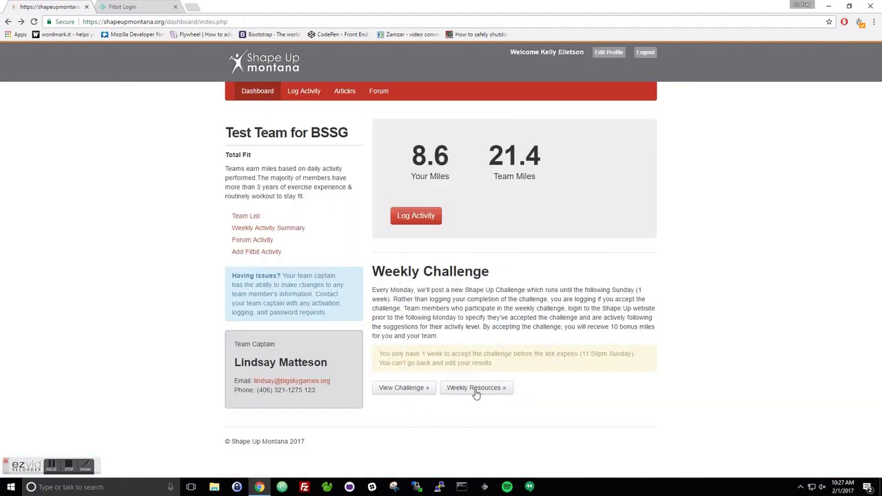
{"action": "left_click", "coordinate": [475, 390]}
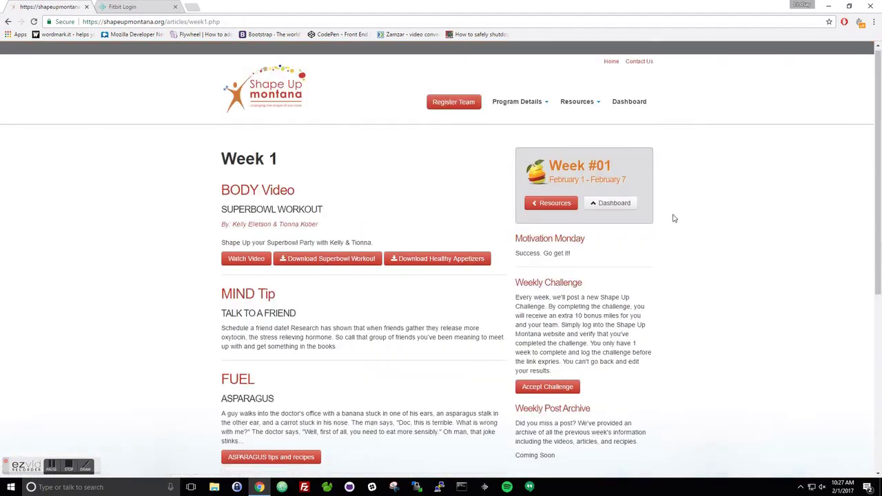
{"action": "scroll", "coordinate": [674, 219], "scroll_direction": "down", "scroll_amount": 2}
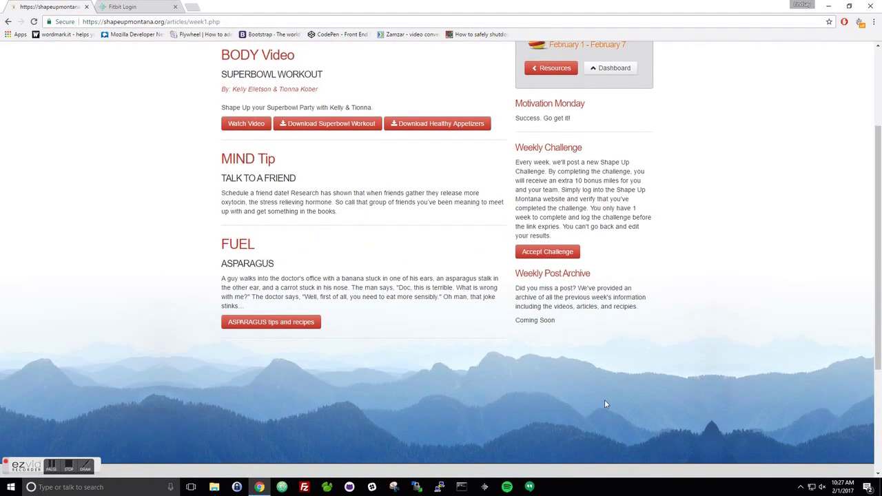
{"action": "left_click", "coordinate": [9, 21]}
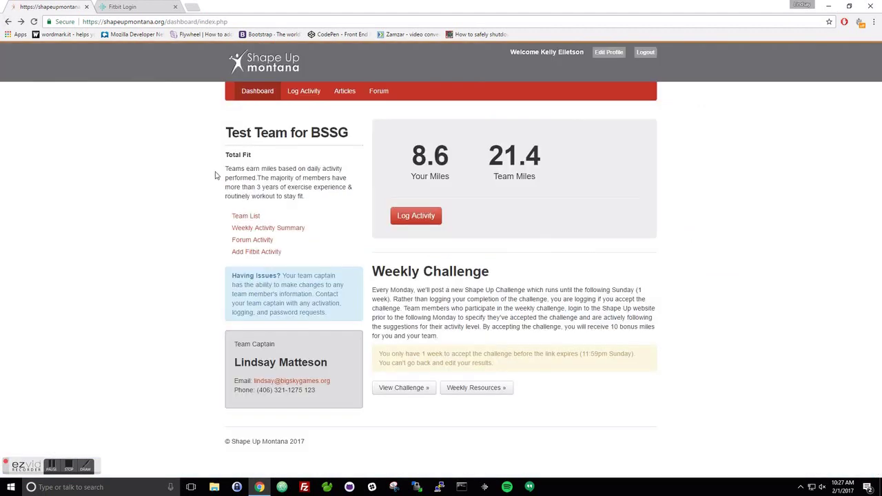
Accept the Week #01 challenge and confirm logging it for 10 bonus miles.
{"action": "left_click", "coordinate": [413, 390]}
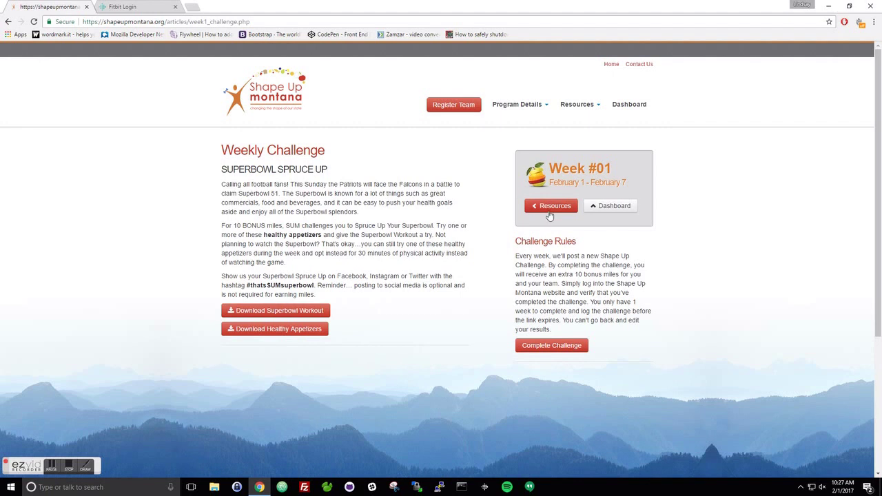
{"action": "left_click", "coordinate": [548, 346]}
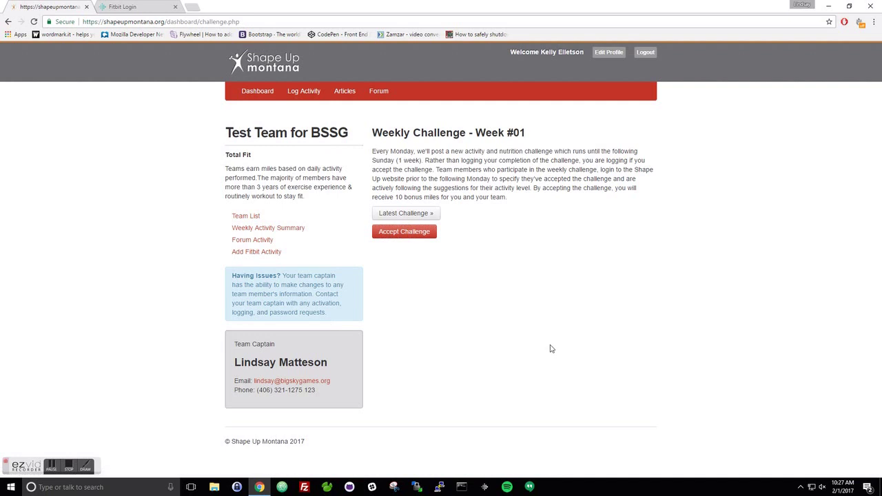
{"action": "left_click", "coordinate": [405, 235]}
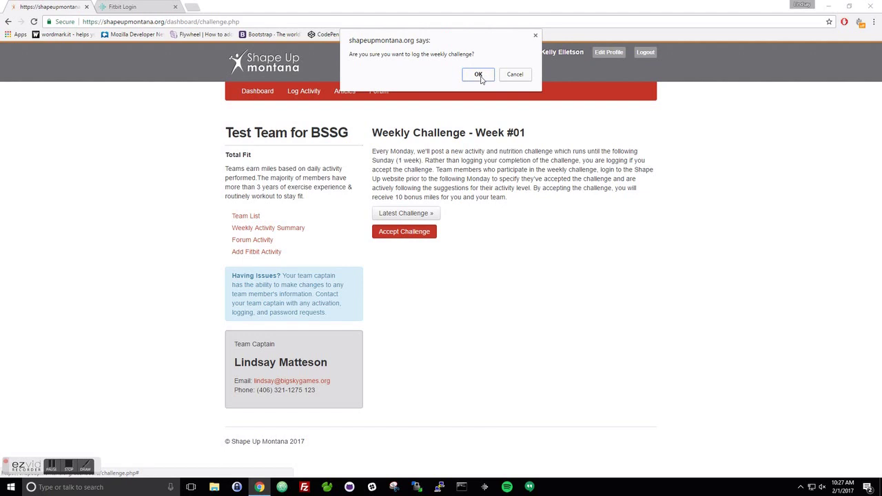
{"action": "left_click", "coordinate": [478, 75]}
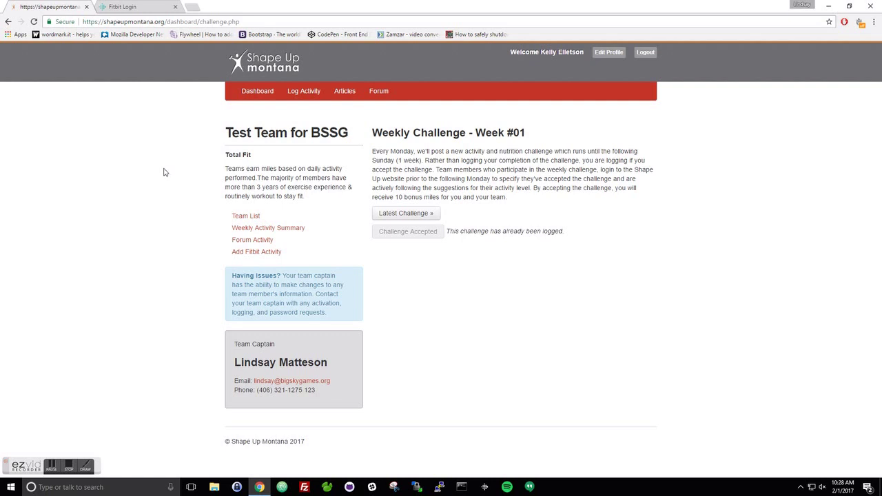
Import Fitbit activity, bringing a 1246-step entry into the activity form.
{"action": "left_click", "coordinate": [254, 253]}
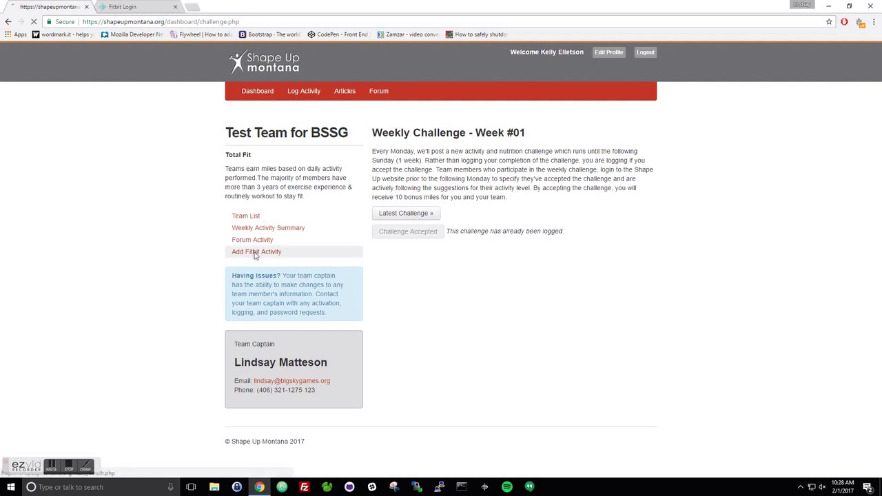
{"action": "left_click", "coordinate": [124, 8]}
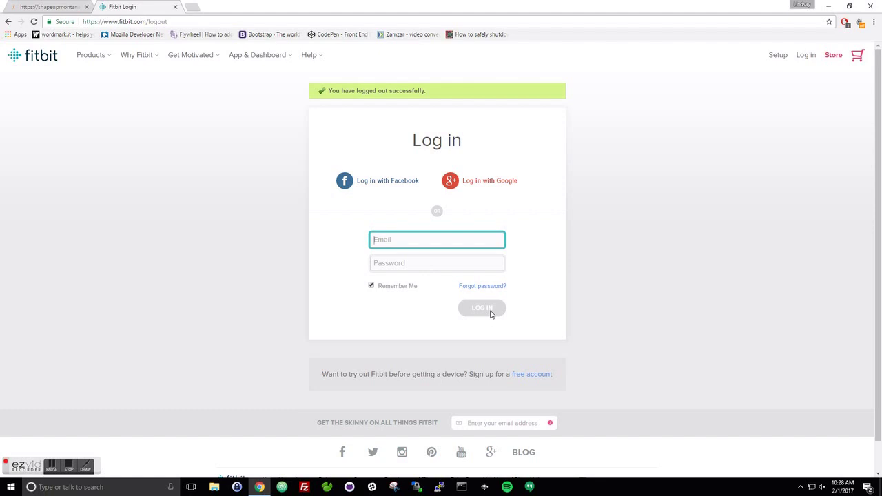
{"action": "left_click", "coordinate": [47, 6]}
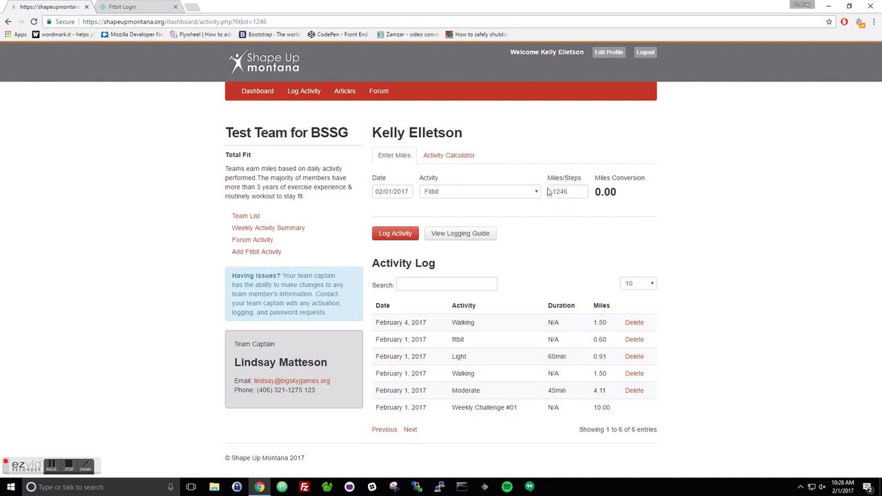
Log the imported Fitbit steps and start a Cycling entry of 12 miles.
{"action": "left_click", "coordinate": [407, 235]}
{"action": "left_click", "coordinate": [522, 193]}
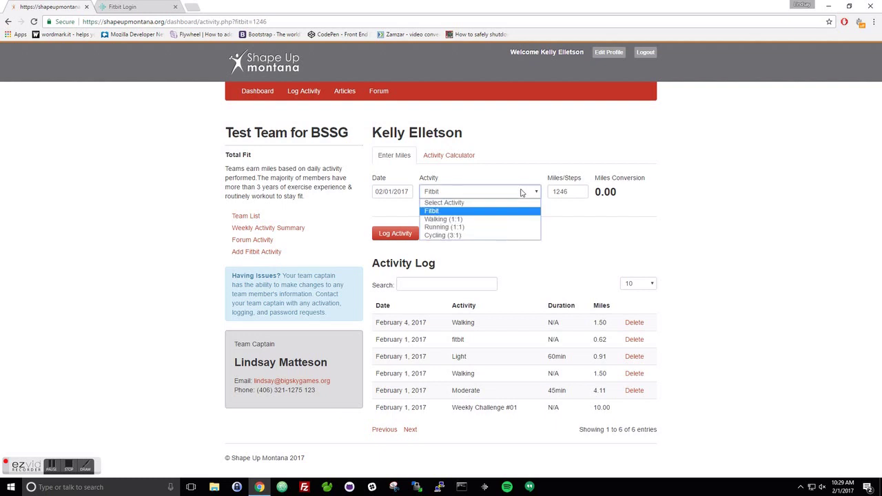
{"action": "left_click", "coordinate": [446, 235]}
{"action": "key", "text": "Tab"}
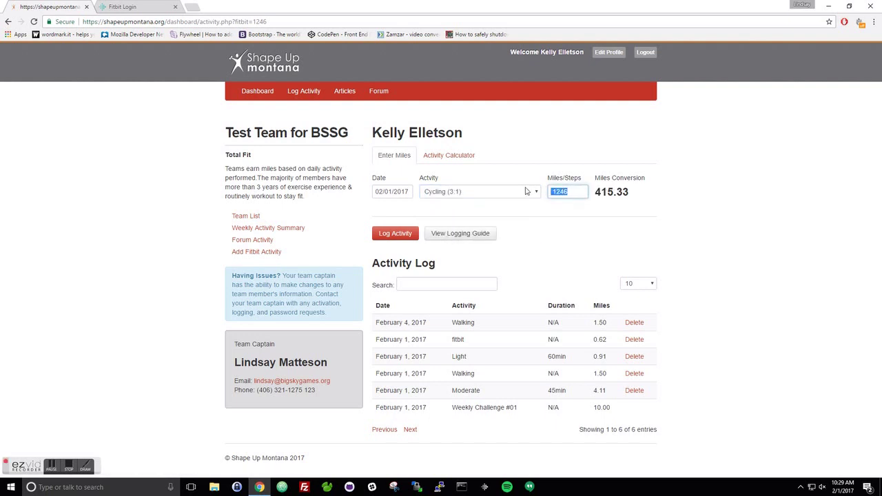
{"action": "type", "text": "12"}
Change the entry to Walking, 3 miles, and log it for February 1, 2017.
{"action": "left_click", "coordinate": [534, 192]}
{"action": "key", "text": "Up"}
{"action": "key", "text": "Up"}
{"action": "key", "text": "Return"}
{"action": "key", "text": "Tab"}
{"action": "type", "text": "3"}
{"action": "left_click", "coordinate": [387, 235]}
{"action": "scroll", "coordinate": [749, 274], "scroll_direction": "down", "scroll_amount": 1}
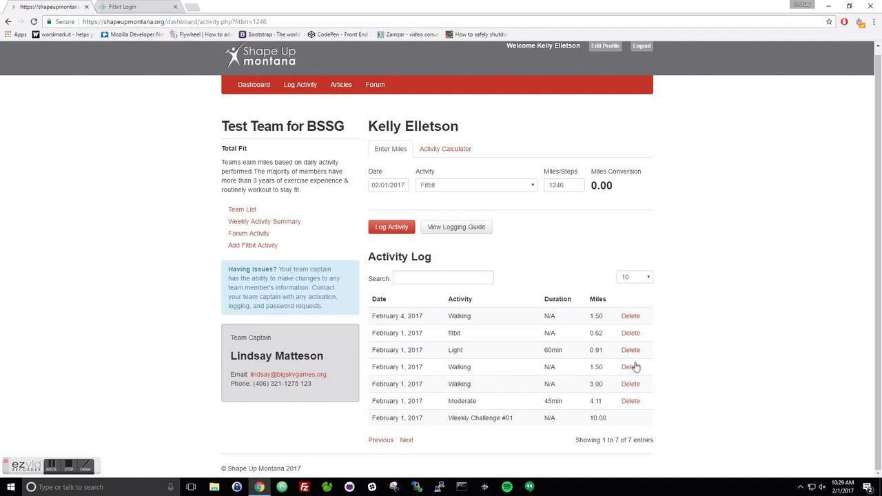
Delete the February 4, 2017 Walking entry of 1.50 miles.
{"action": "left_click", "coordinate": [628, 319]}
{"action": "left_click", "coordinate": [474, 75]}
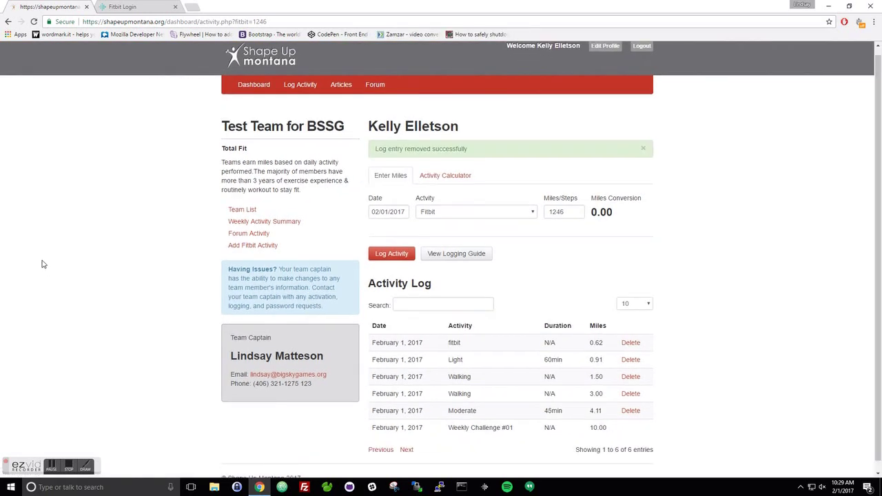
{"action": "left_click", "coordinate": [392, 211]}
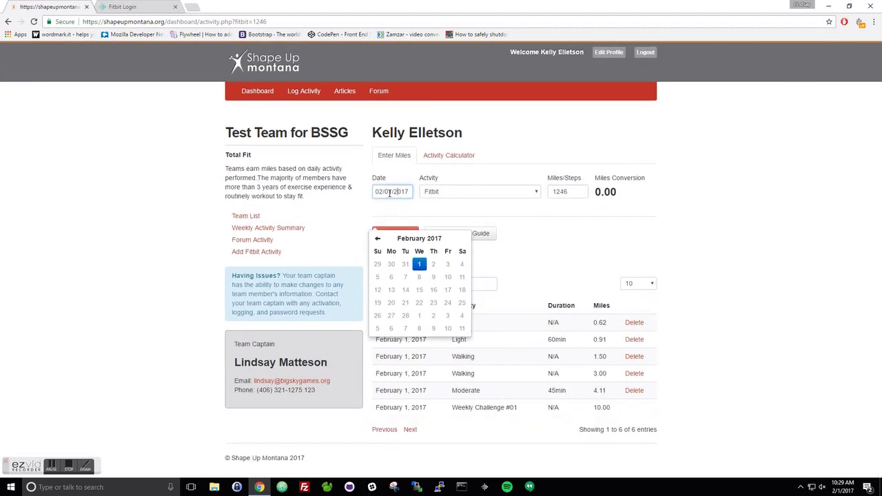
Log a 3-mile Walking entry dated 02/4/2017.
{"action": "left_click", "coordinate": [390, 193]}
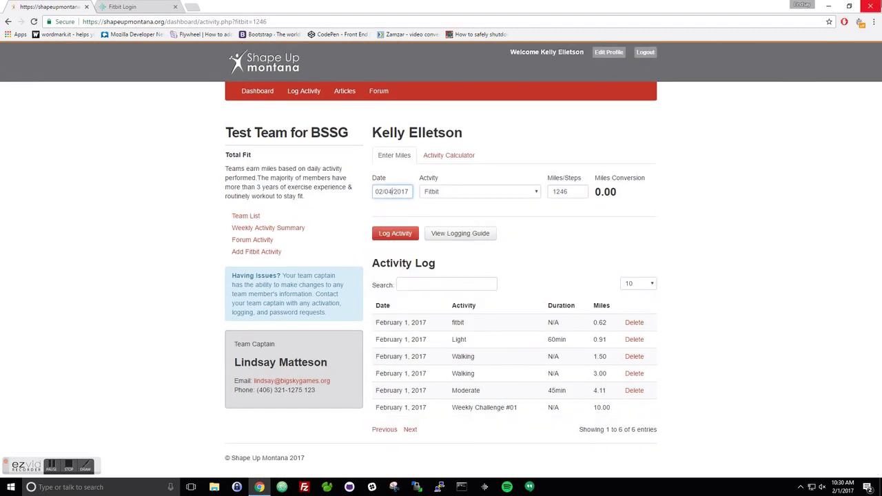
{"action": "left_click", "coordinate": [408, 233]}
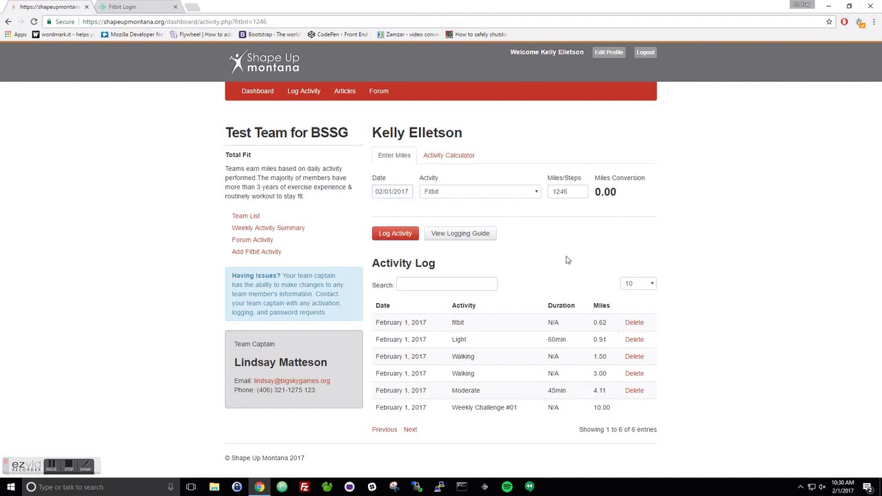
{"action": "left_click", "coordinate": [403, 236]}
{"action": "left_click", "coordinate": [533, 197]}
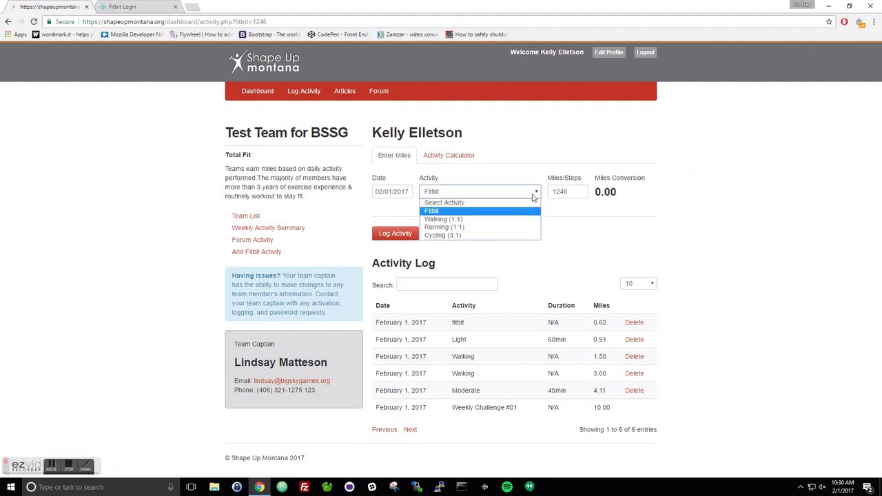
{"action": "left_click", "coordinate": [460, 219]}
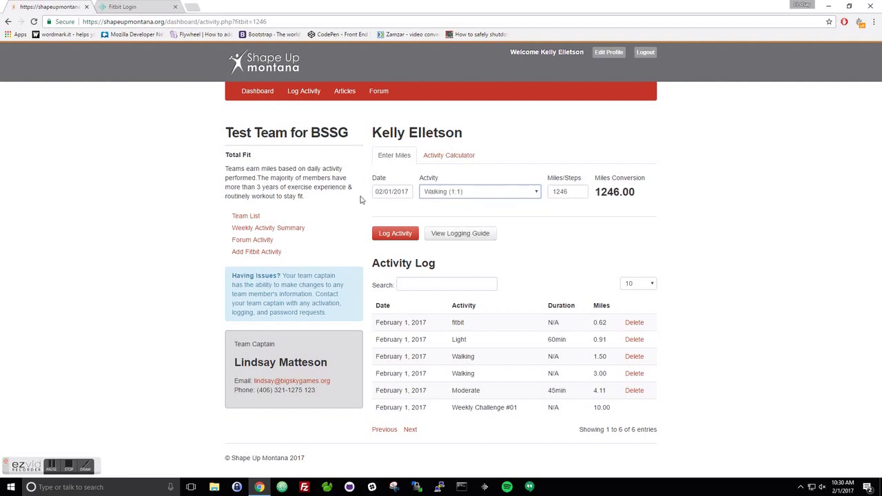
{"action": "left_click", "coordinate": [397, 193]}
{"action": "left_click", "coordinate": [388, 192]}
{"action": "double_click", "coordinate": [389, 191]}
{"action": "type", "text": "4"}
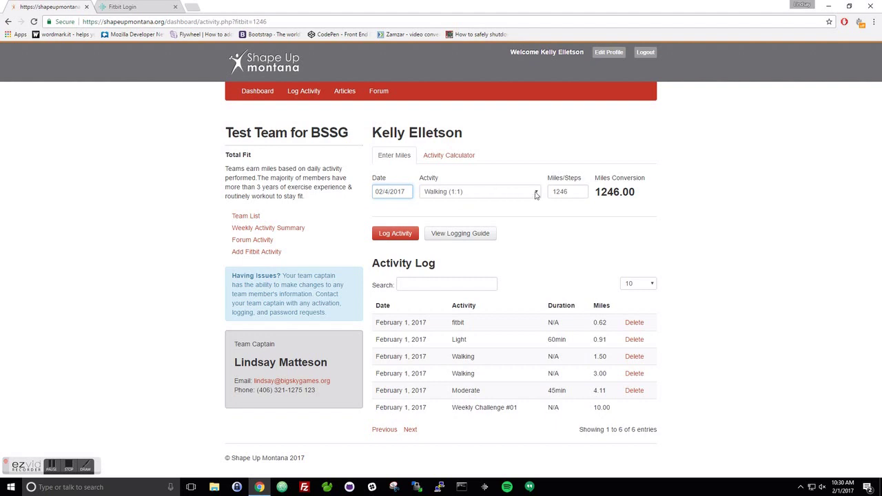
{"action": "double_click", "coordinate": [579, 192]}
{"action": "type", "text": "3"}
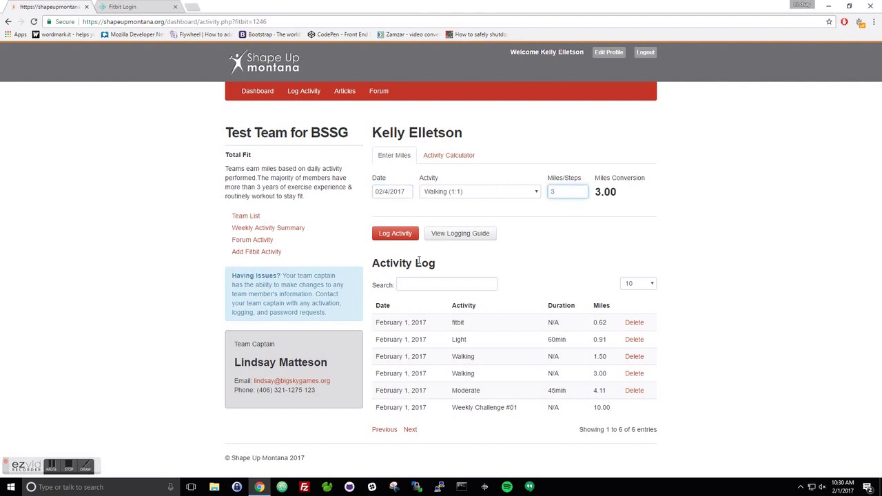
{"action": "left_click", "coordinate": [390, 238]}
{"action": "scroll", "coordinate": [541, 309], "scroll_direction": "down", "scroll_amount": 1}
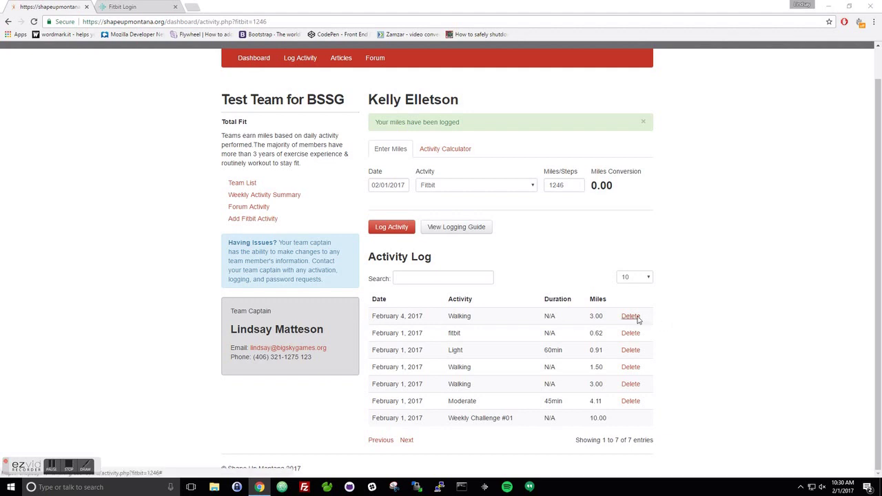
Delete the Feb 4 Walking, Fitbit 0.62-mile and Light 60min entries.
{"action": "left_click", "coordinate": [638, 319]}
{"action": "left_click", "coordinate": [480, 88]}
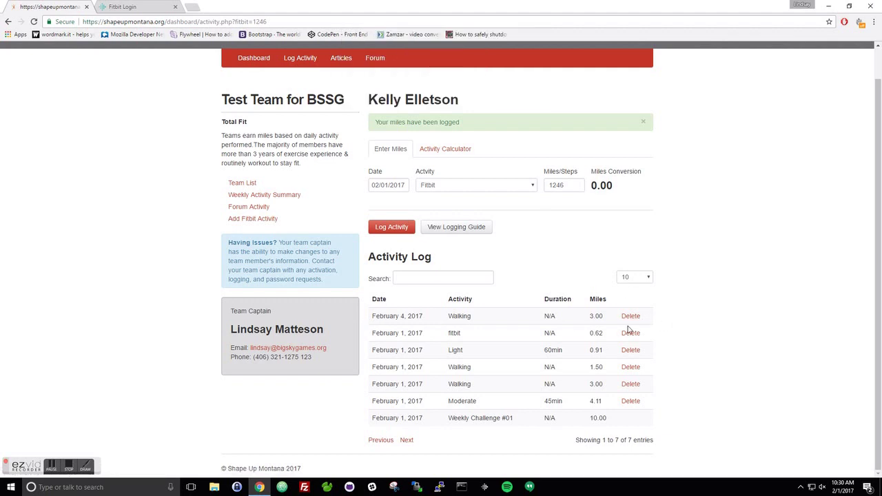
{"action": "left_click", "coordinate": [630, 334]}
{"action": "left_click", "coordinate": [478, 88]}
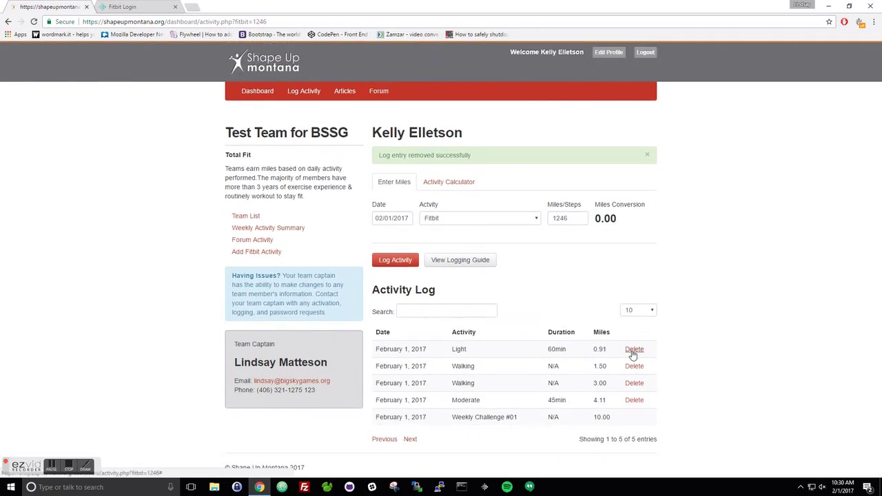
{"action": "left_click", "coordinate": [634, 350]}
{"action": "left_click", "coordinate": [479, 88]}
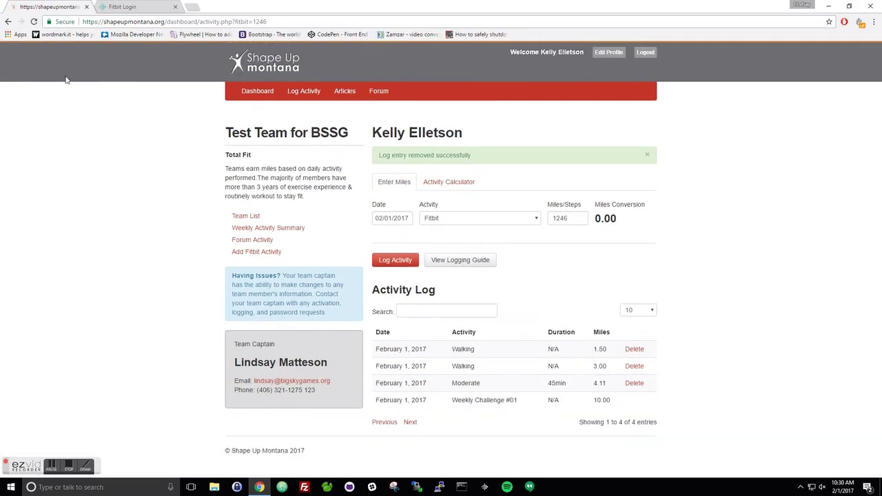
Log a 45-minute Moderate Conditioning workout at weight 155, worth 4.11 miles.
{"action": "left_click", "coordinate": [444, 185]}
{"action": "scroll", "coordinate": [714, 177], "scroll_direction": "down", "scroll_amount": 1}
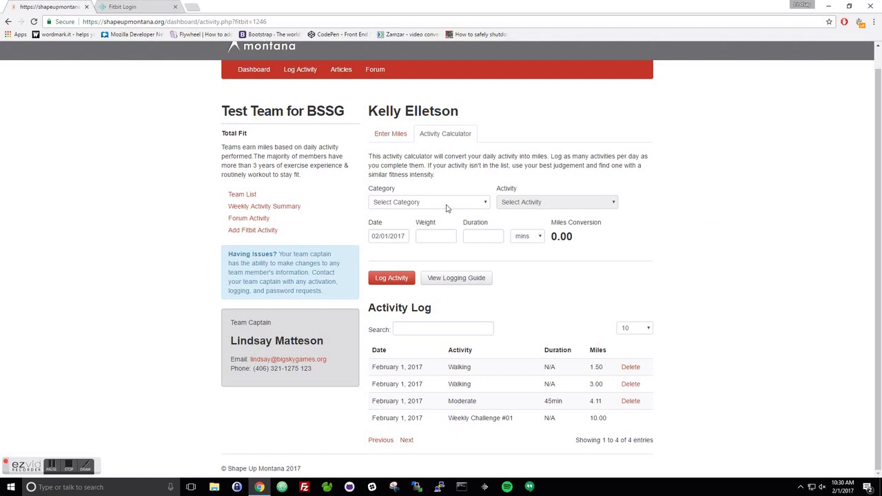
{"action": "left_click", "coordinate": [445, 209]}
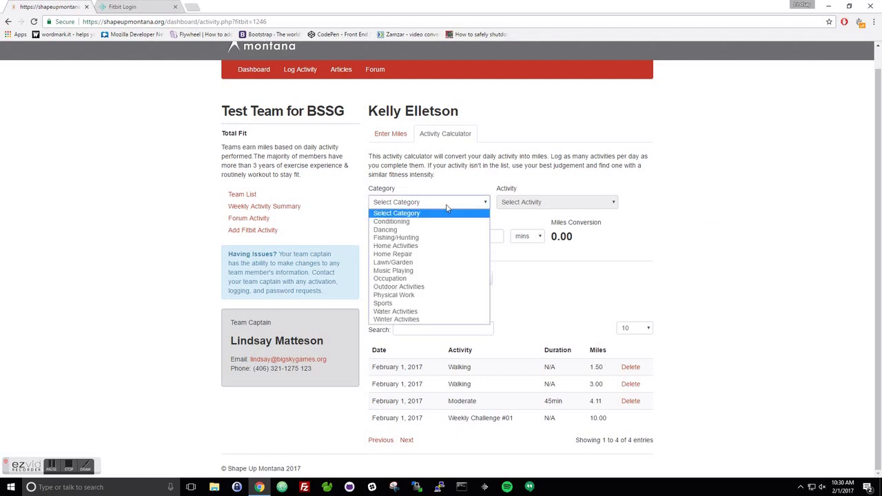
{"action": "left_click", "coordinate": [407, 222]}
{"action": "left_click", "coordinate": [597, 205]}
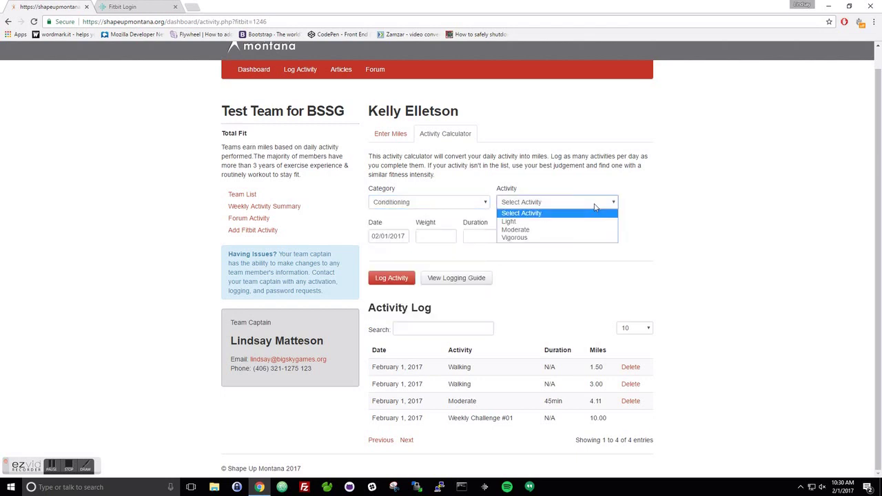
{"action": "left_click", "coordinate": [515, 230]}
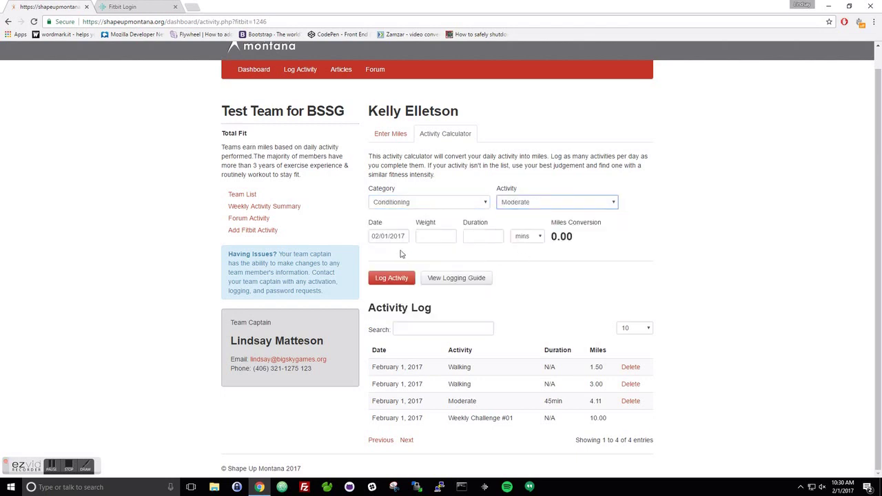
{"action": "left_click", "coordinate": [449, 235]}
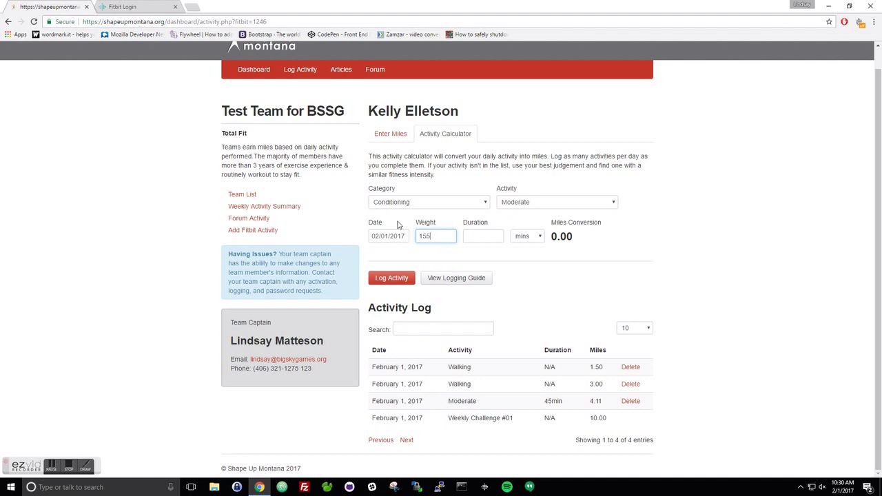
{"action": "left_click", "coordinate": [468, 237]}
{"action": "type", "text": "45"}
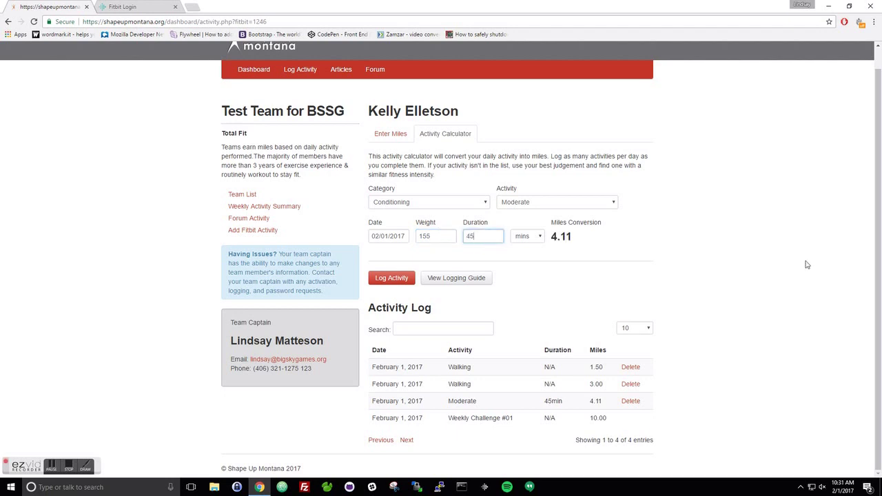
{"action": "left_click", "coordinate": [391, 278]}
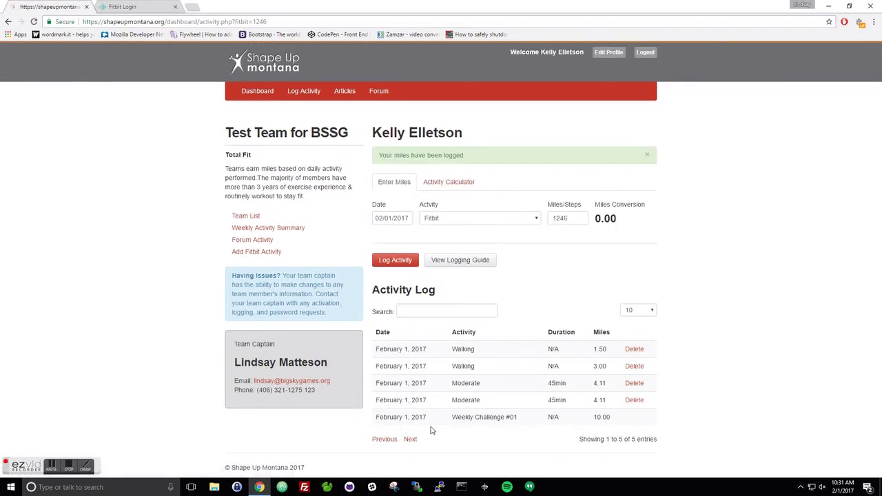
{"action": "left_click", "coordinate": [444, 182]}
Open the Category list and dismiss it without choosing a category.
{"action": "left_click", "coordinate": [434, 250]}
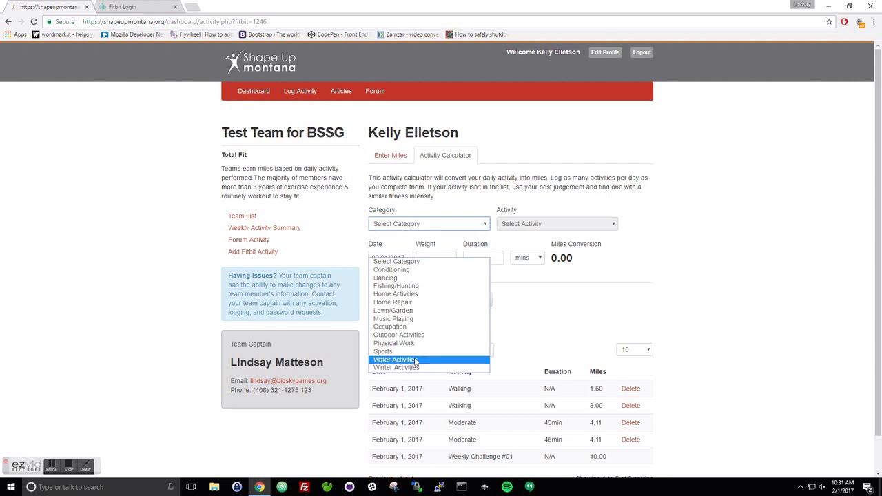
{"action": "left_click", "coordinate": [195, 271]}
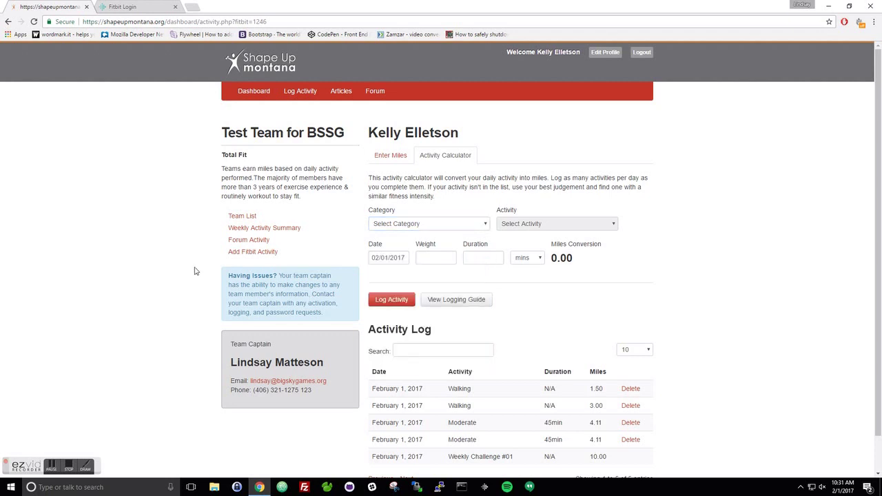